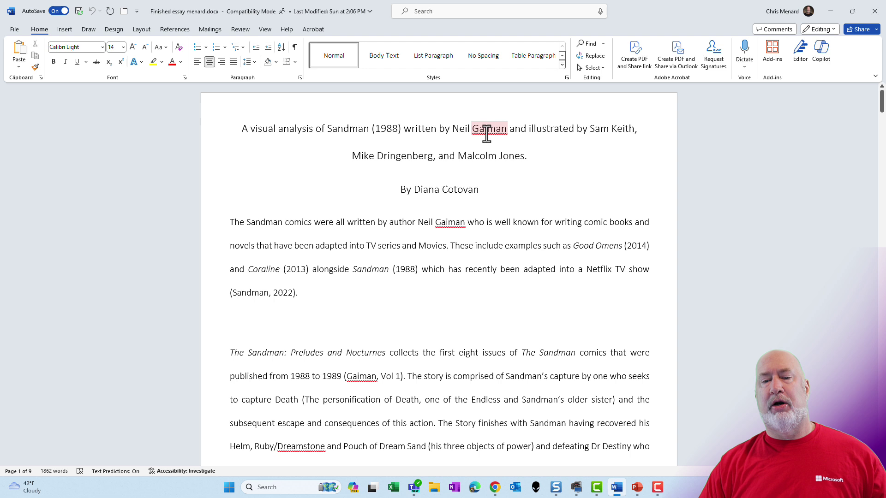
Search the web for the essay's title line to list results about The Sandman.
left_click(533, 161)
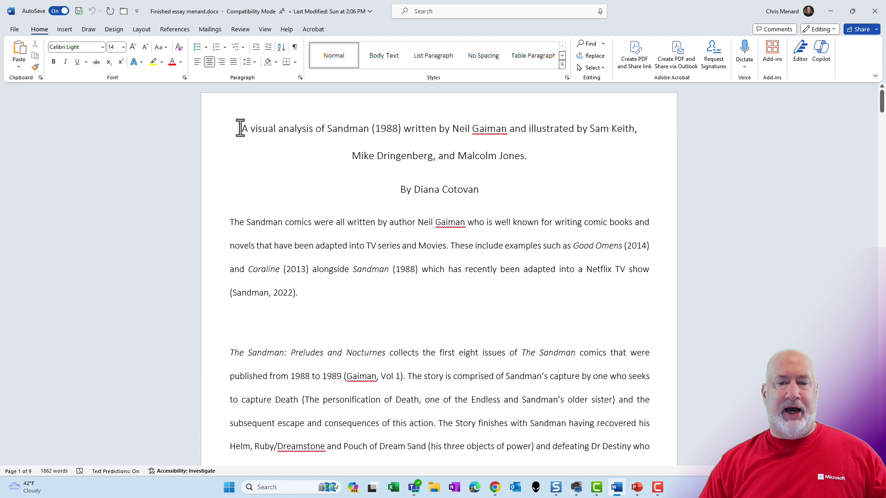
left_click_drag(240, 128, 622, 130)
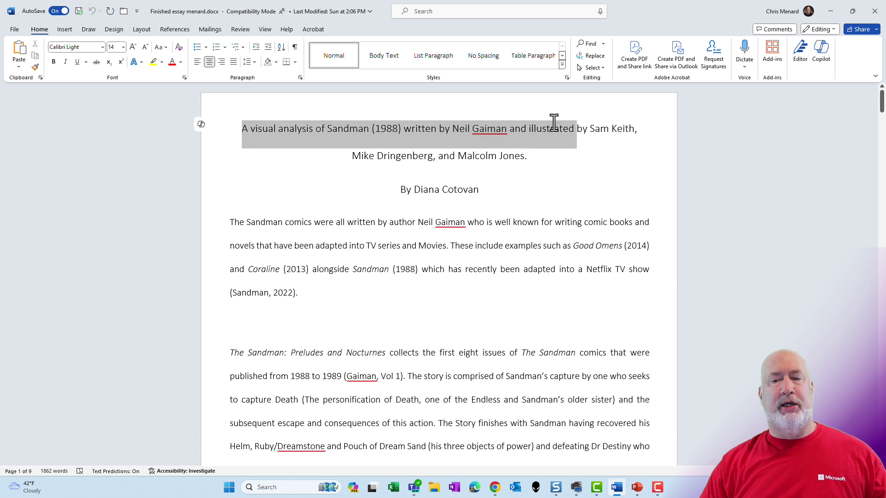
right_click(575, 133)
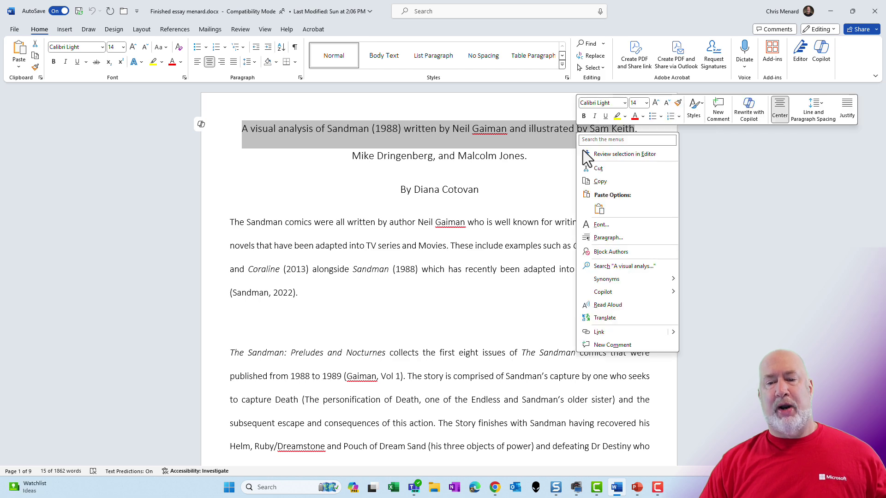
left_click(614, 266)
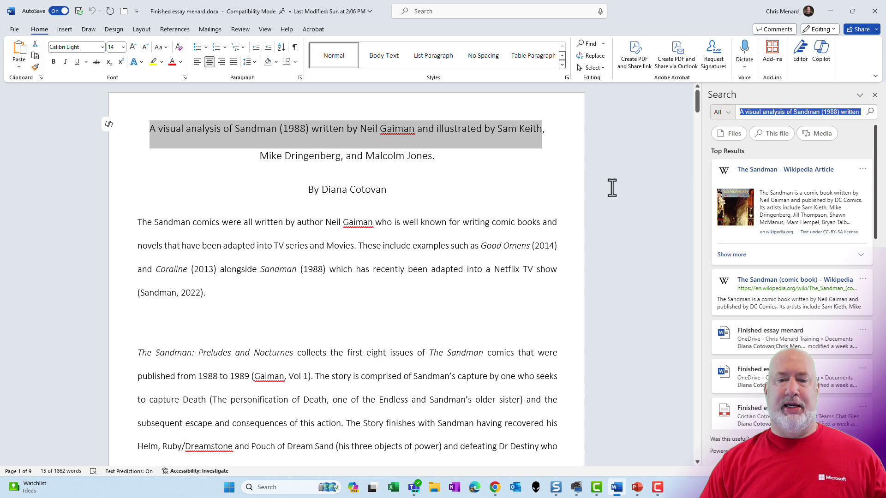
Close the Search pane and put the cursor in the Figure 3 Lucien paragraph.
left_click(874, 95)
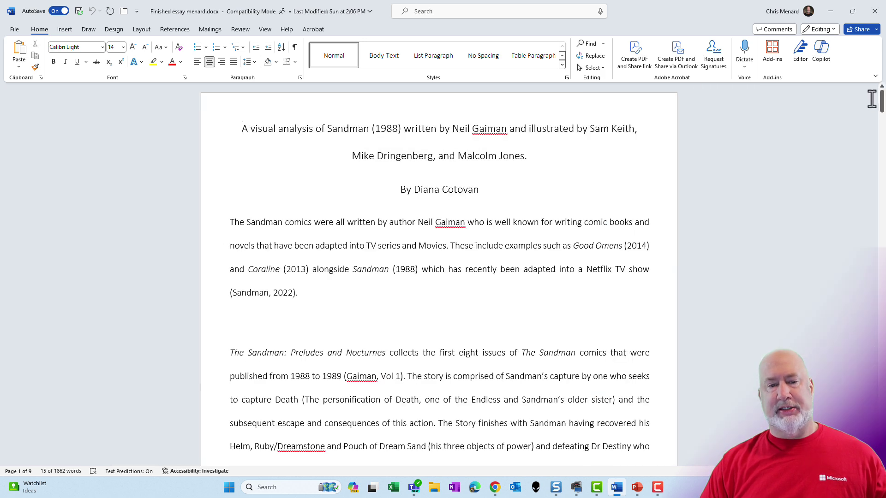
left_click(561, 155)
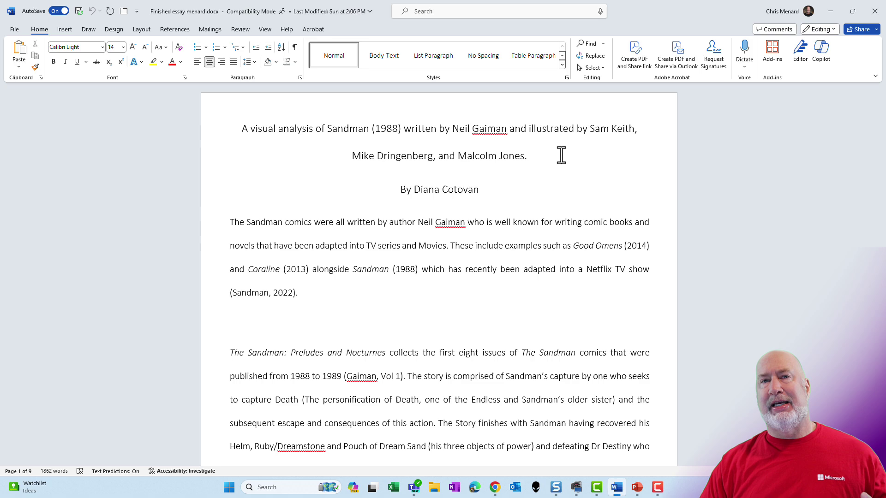
scroll(560, 159, "down", 3)
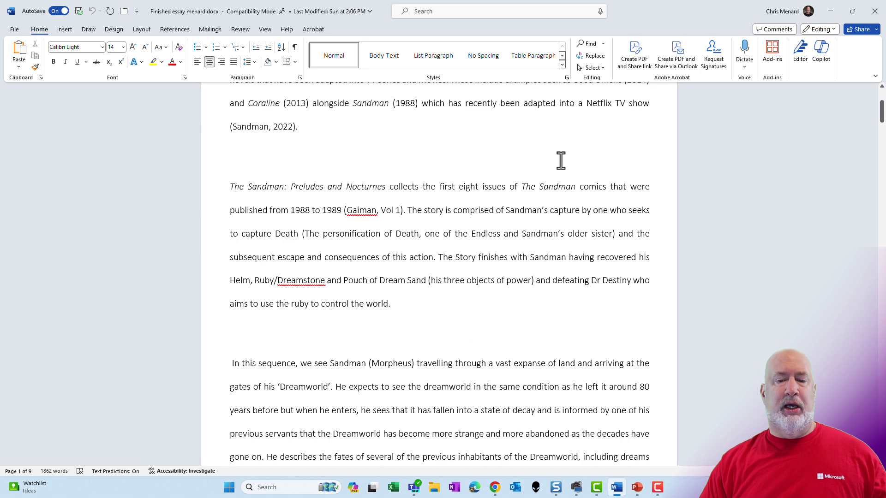
scroll(560, 159, "down", 3)
scroll(560, 159, "down", 2)
scroll(561, 159, "down", 1)
scroll(561, 160, "down", 3)
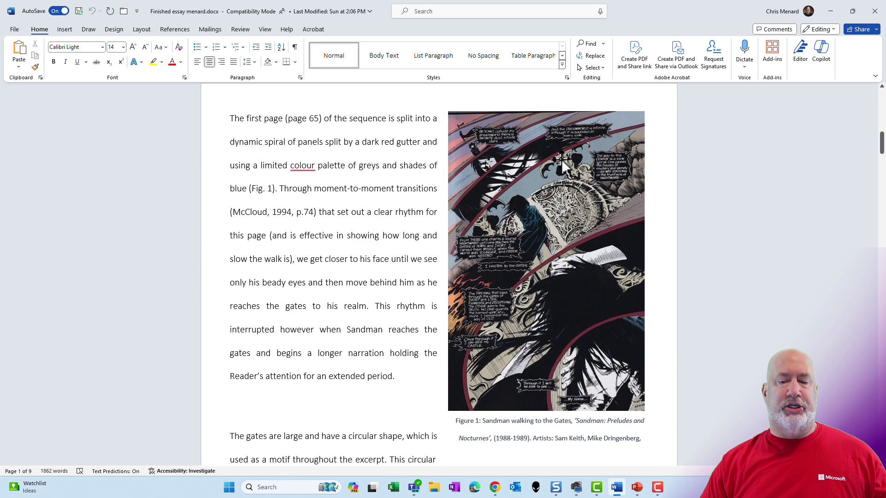
scroll(560, 160, "down", 3)
scroll(560, 160, "down", 3)
scroll(561, 160, "down", 3)
scroll(561, 160, "down", 2)
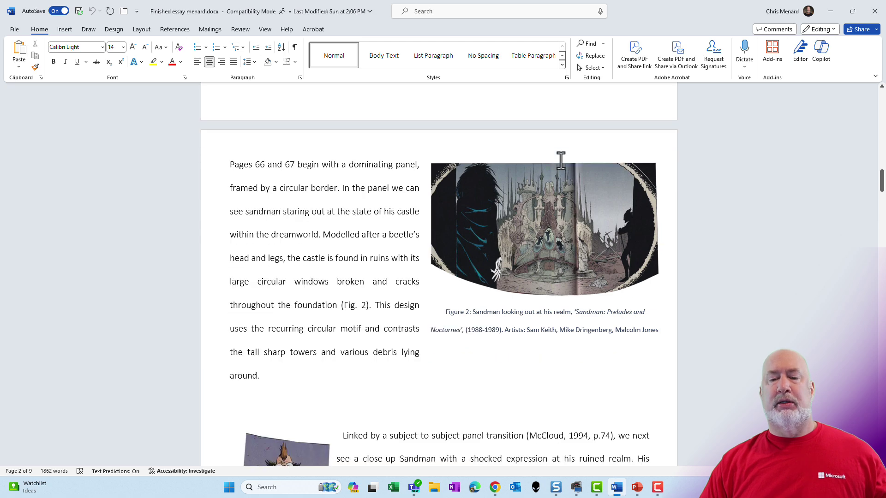
scroll(561, 160, "down", 3)
scroll(561, 159, "down", 2)
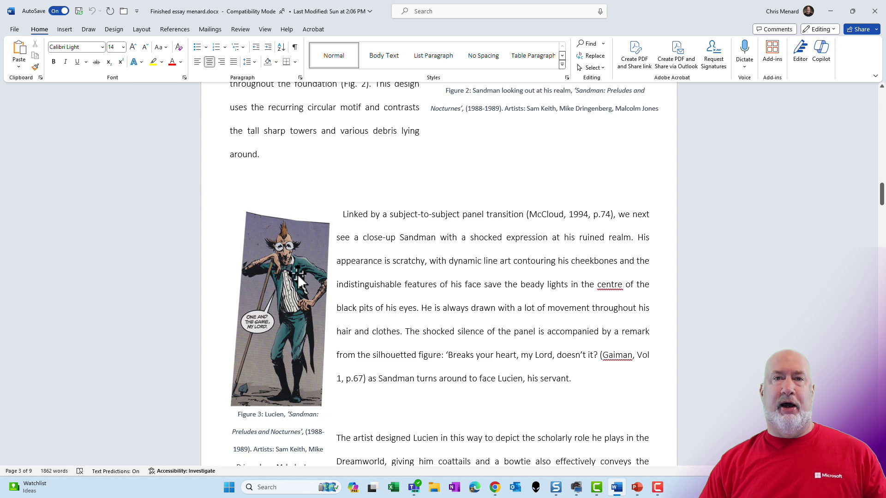
scroll(316, 275, "down", 2)
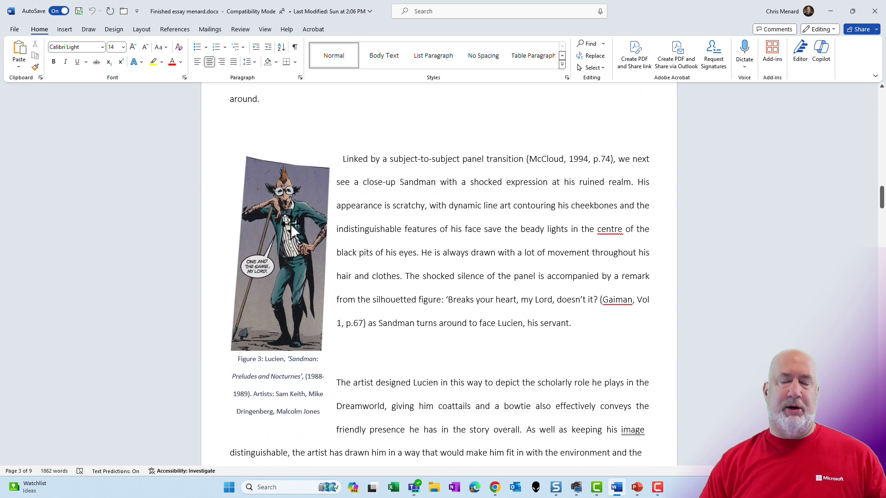
left_click(430, 176)
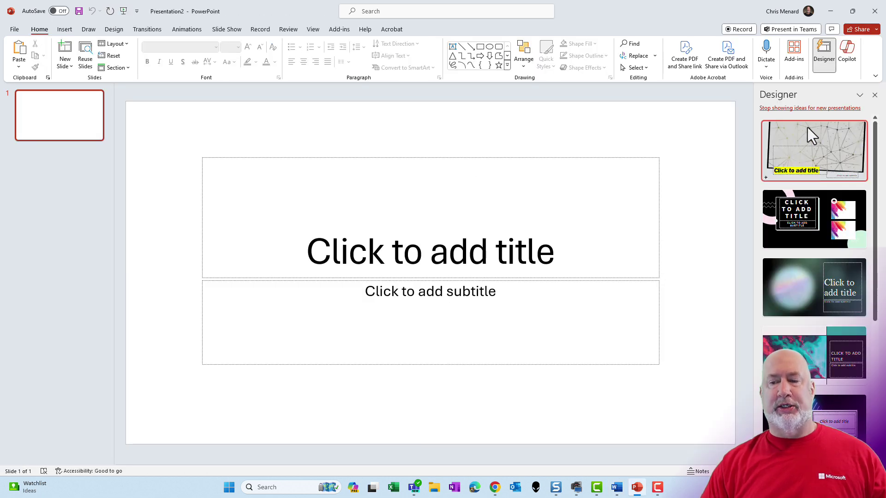
Toggle the Designer ideas pane, then bring up Copilot beside the blank title slide.
left_click(825, 62)
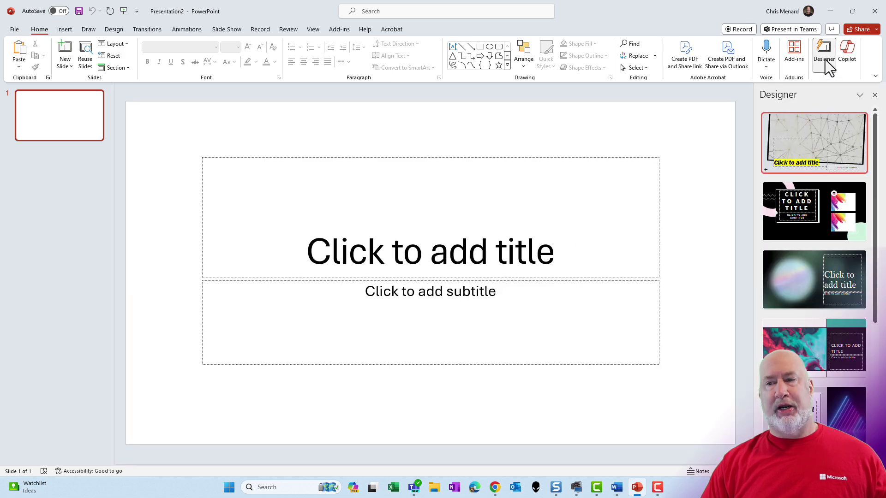
left_click(825, 61)
left_click(825, 61)
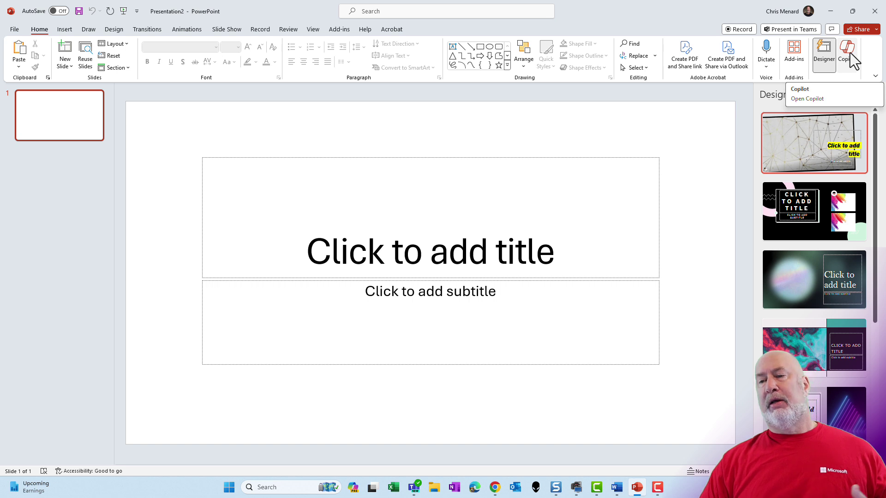
left_click(851, 53)
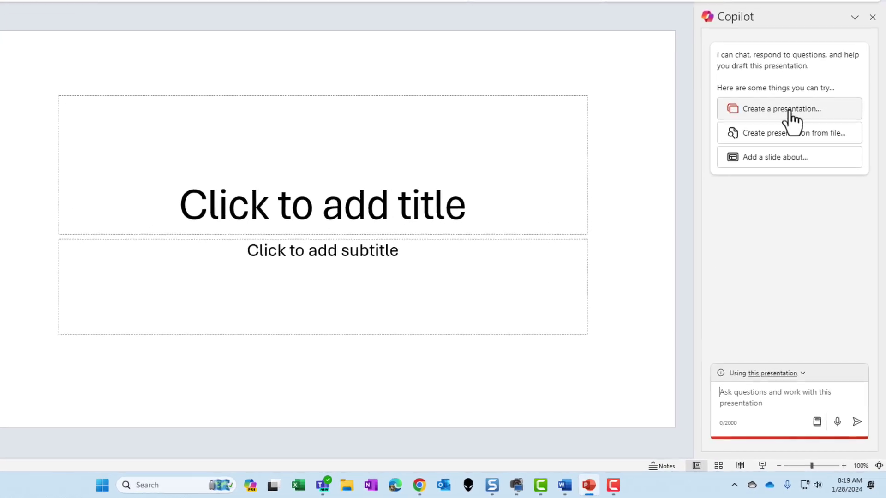
Ask Copilot to create a presentation from Finished essay menard.docx.
left_click(807, 145)
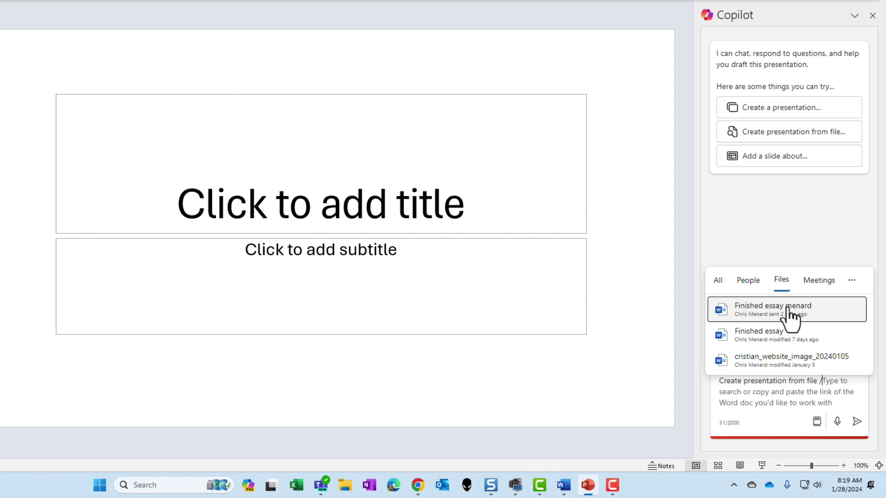
left_click(791, 318)
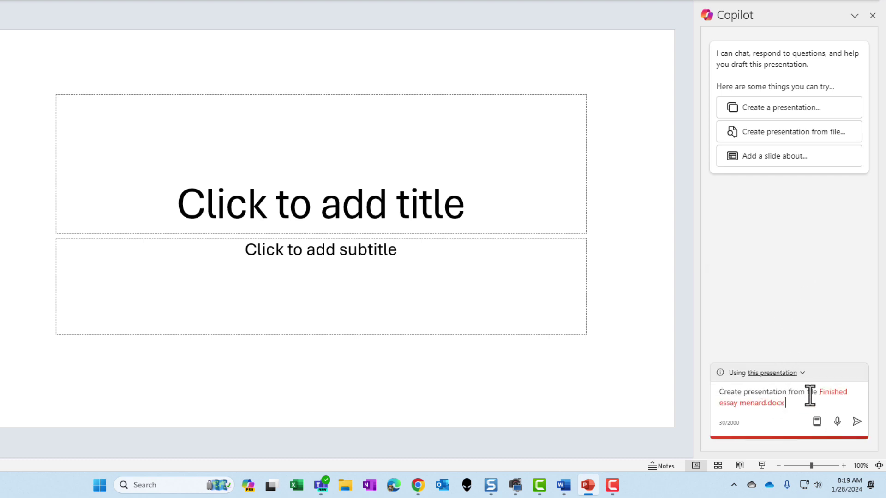
left_click(856, 422)
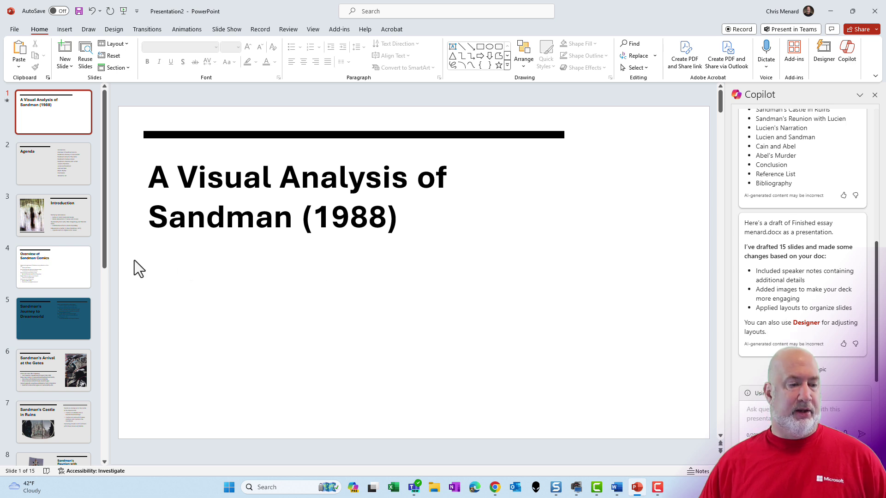
left_click_drag(105, 251, 118, 313)
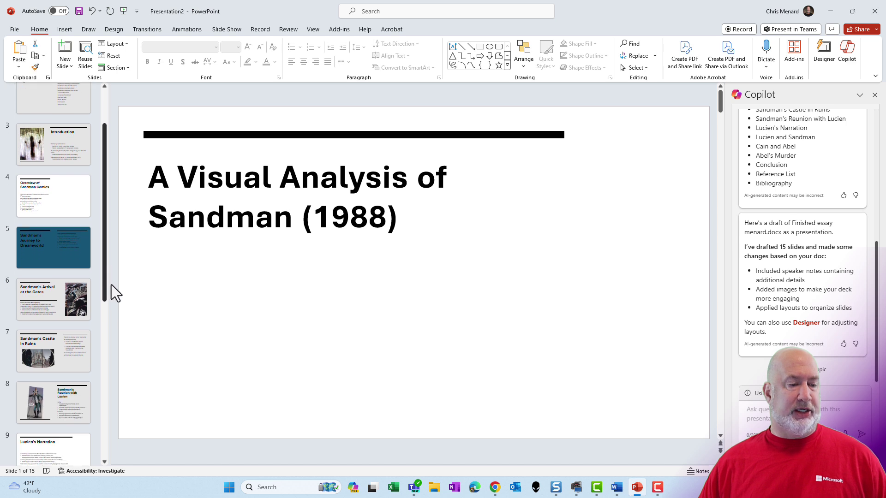
Open slide 8, 'Sandman's Reunion with Lucien', from the thumbnail pane.
left_click(74, 332)
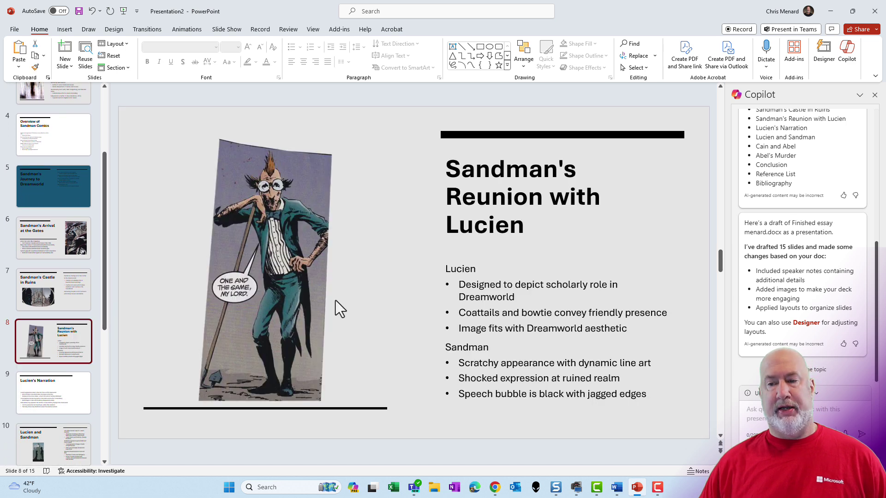
Preview several Designer ideas on slide 8, apply the first one, and close Designer.
left_click(827, 61)
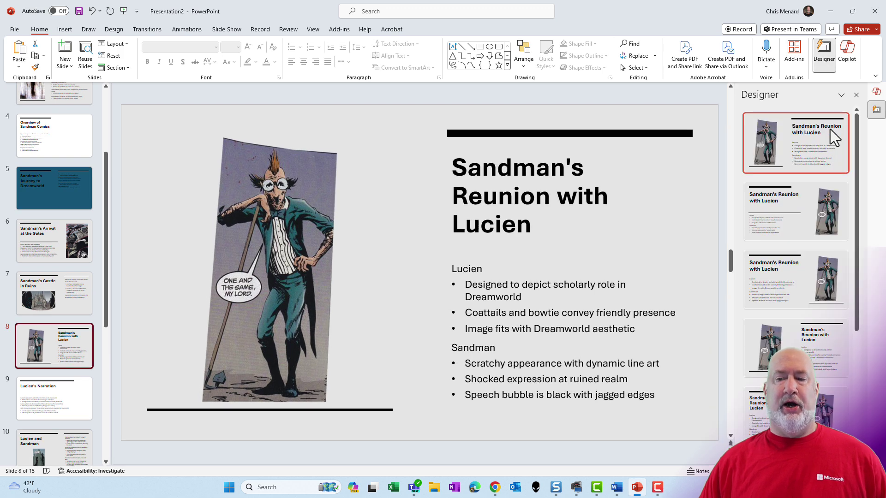
left_click(795, 211)
left_click(790, 143)
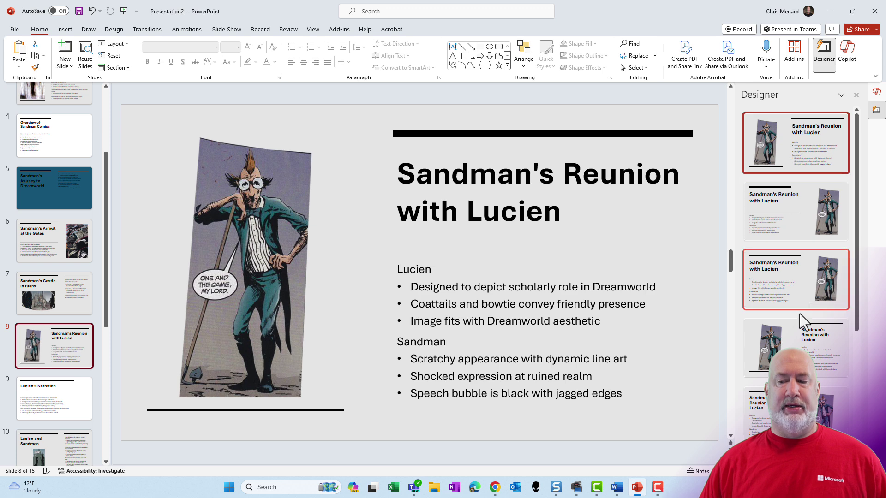
left_click(806, 347)
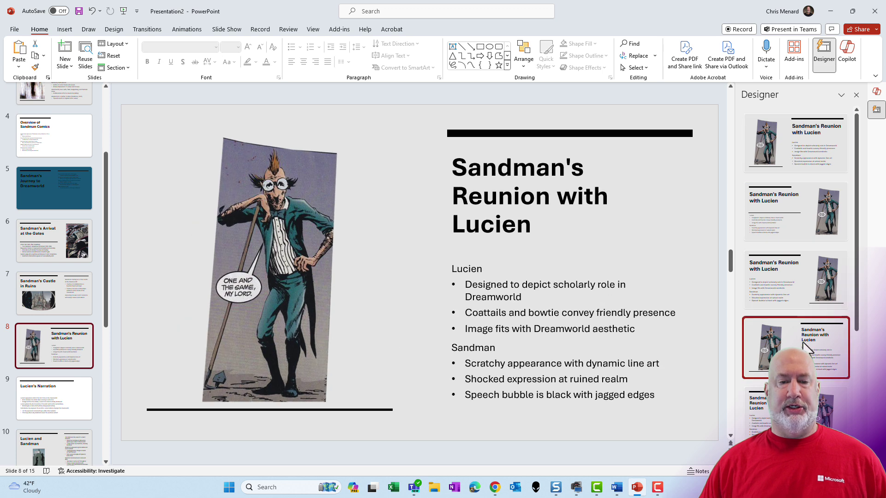
left_click(793, 158)
left_click_drag(856, 177, 878, 300)
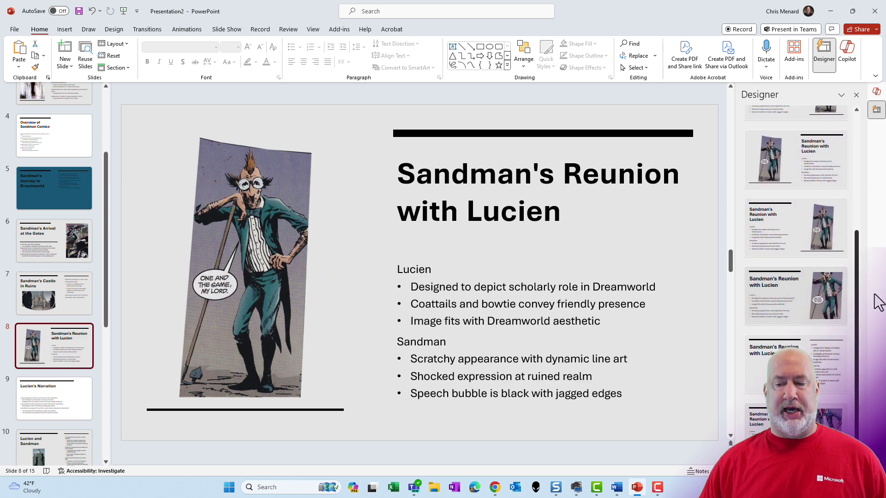
left_click(857, 95)
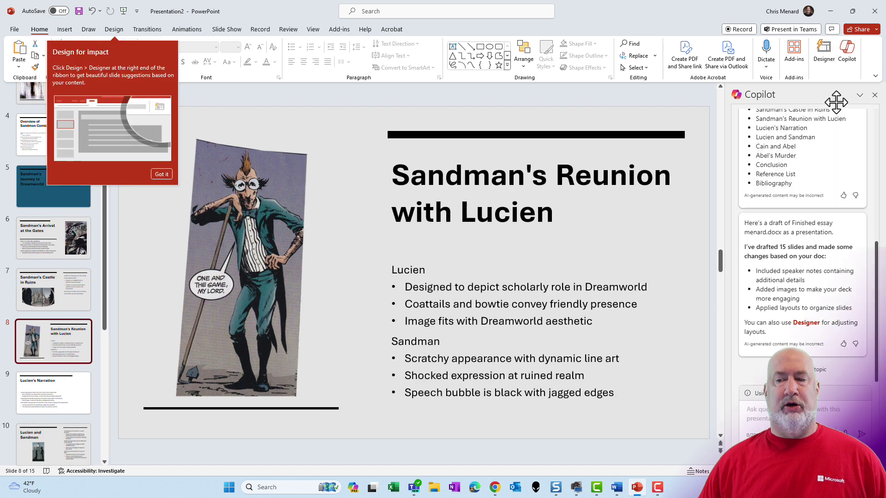
Dismiss the 'Design for impact' tip with Got it.
left_click(161, 174)
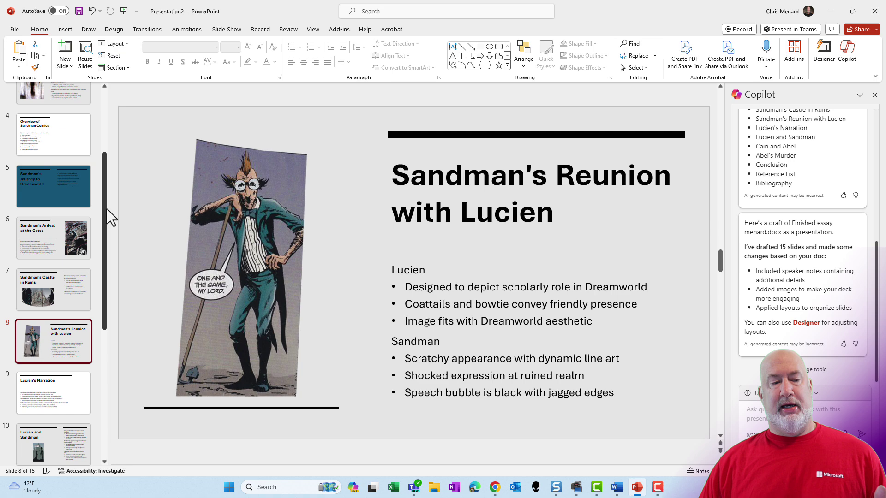